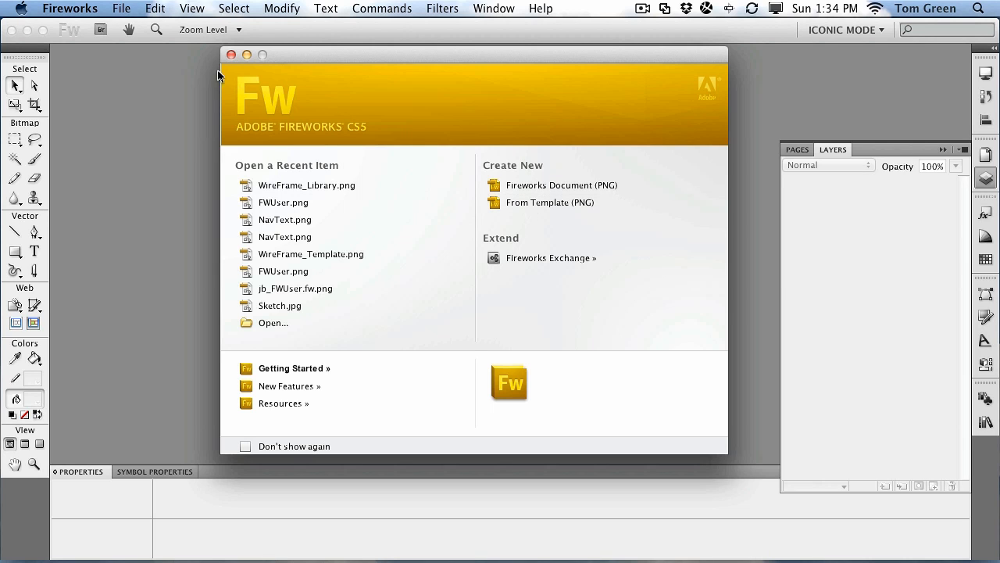
Step: Close the Fireworks welcome screen and show the File menu
click(232, 54)
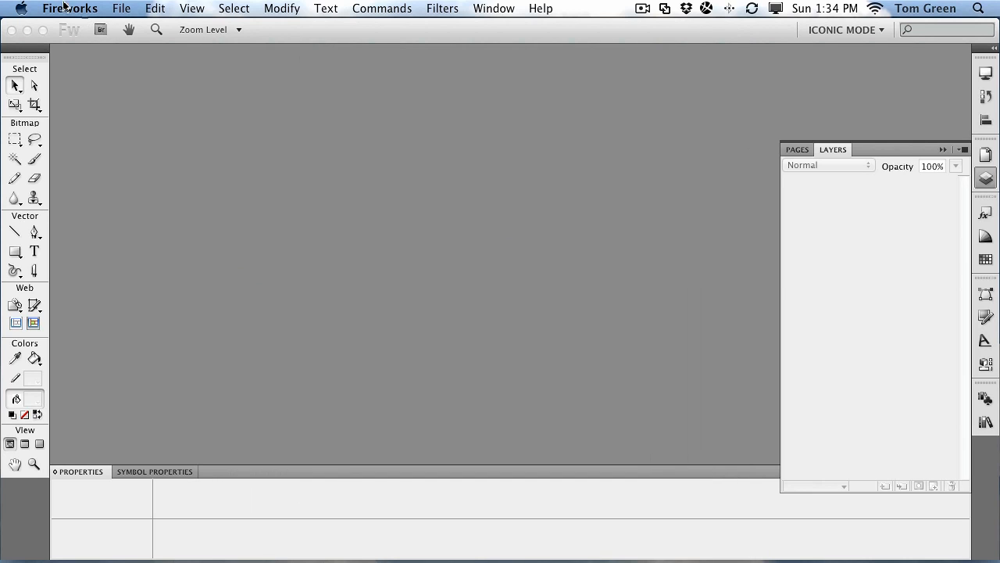
click(122, 9)
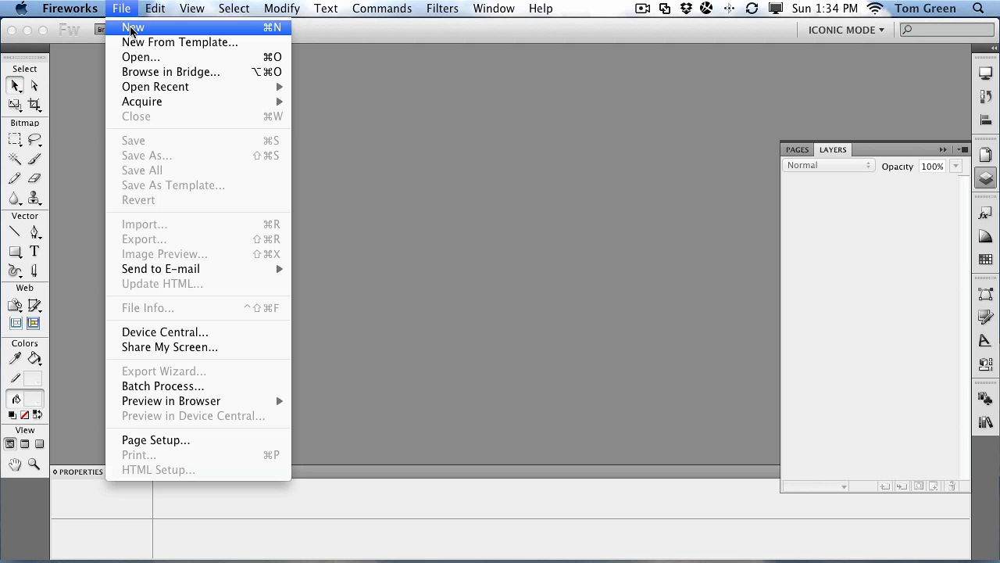
Step: Browse the New document templates, previewing Restaurant.png, Vector Artist.png and FlashLite.png
click(131, 30)
click(393, 394)
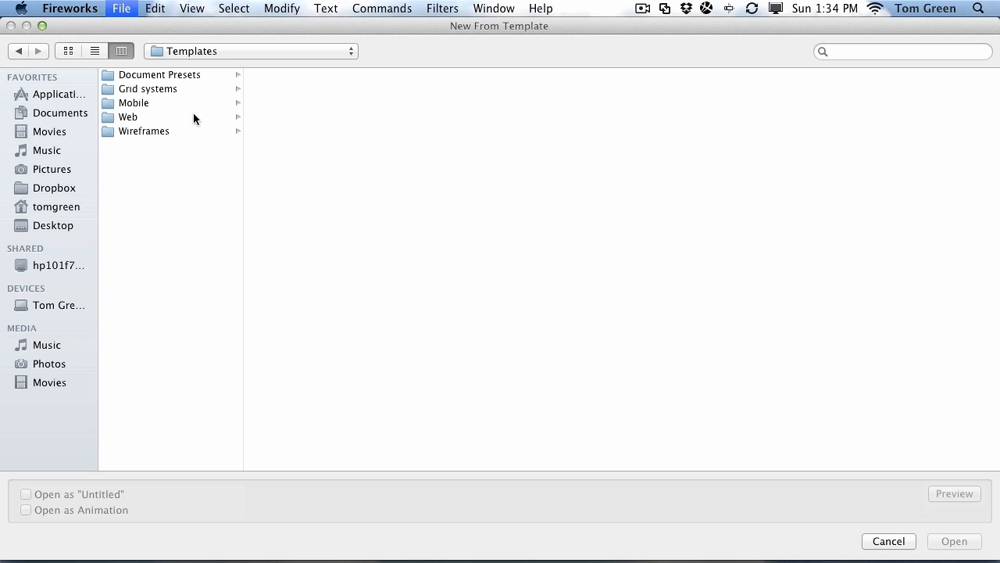
click(144, 132)
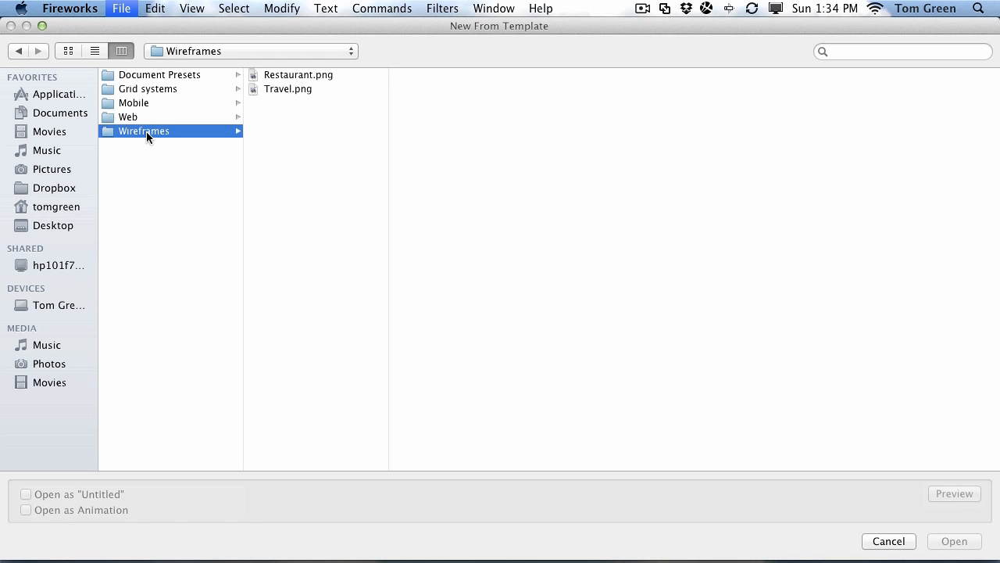
click(304, 75)
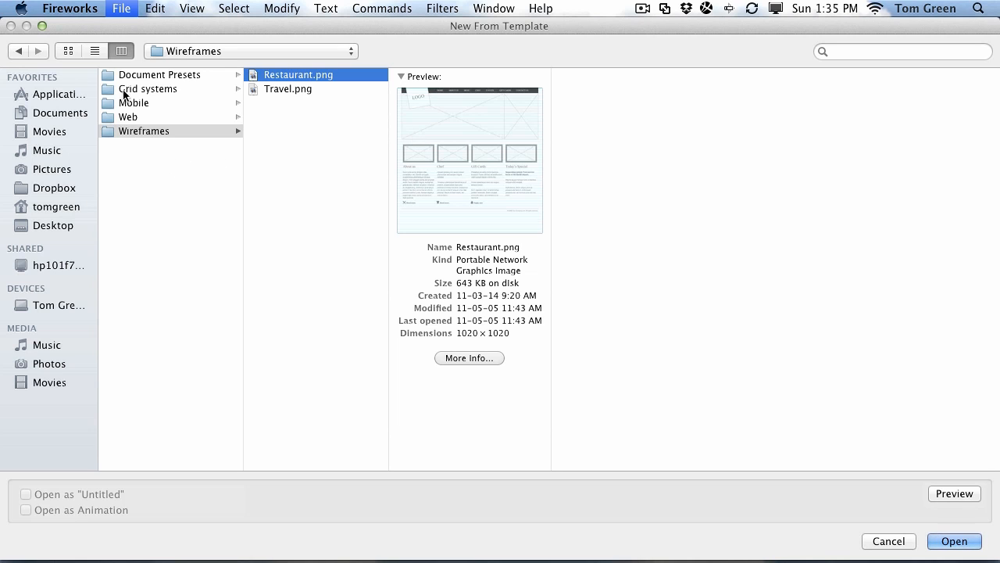
click(125, 116)
click(124, 116)
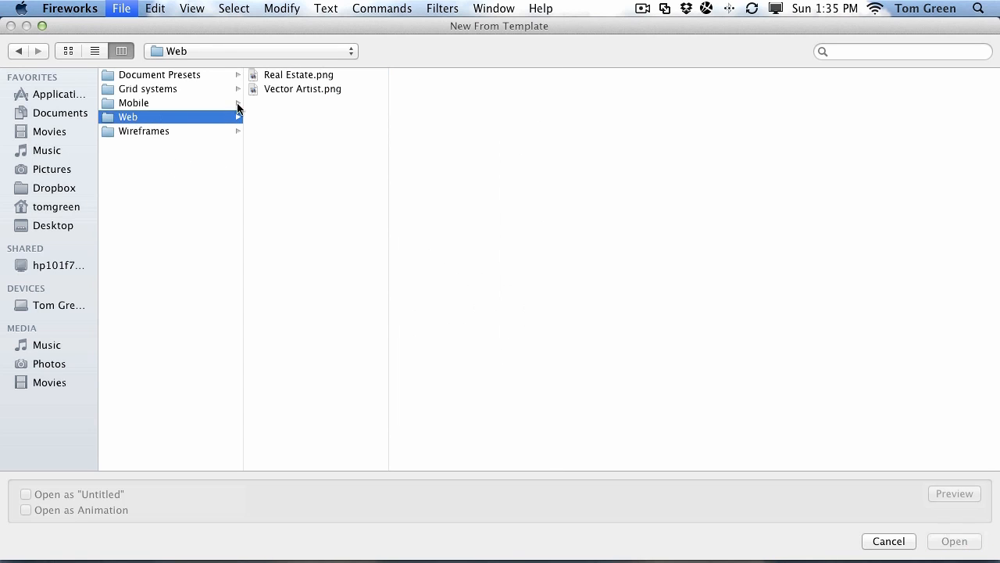
click(278, 89)
click(125, 103)
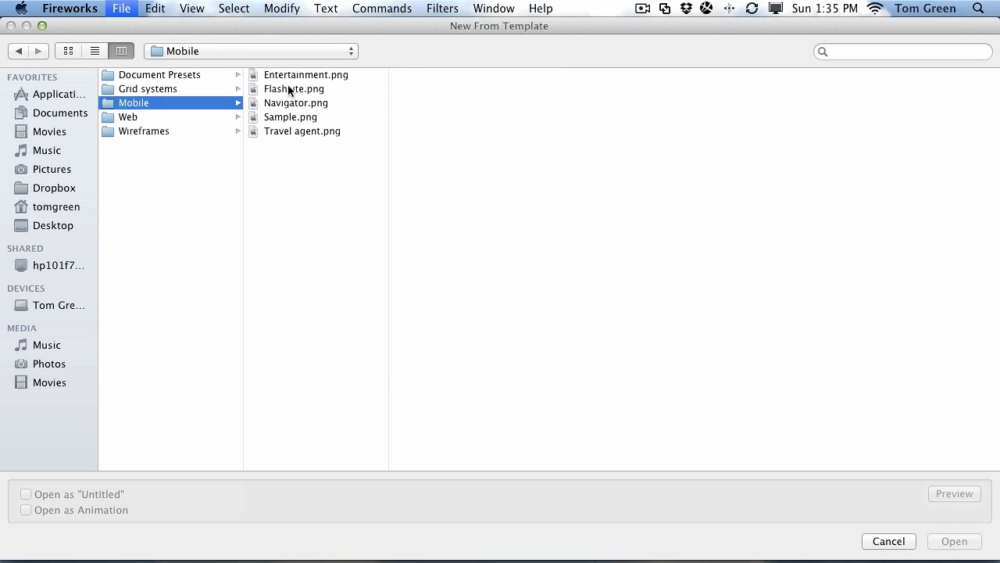
click(287, 88)
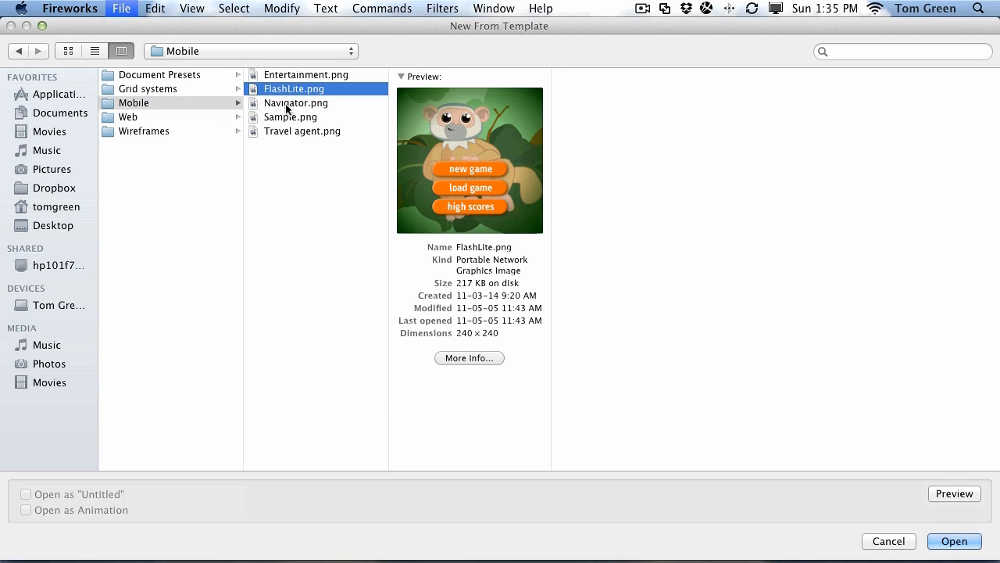
Step: Open Grid systems > Grid 16.png as a new document
click(156, 75)
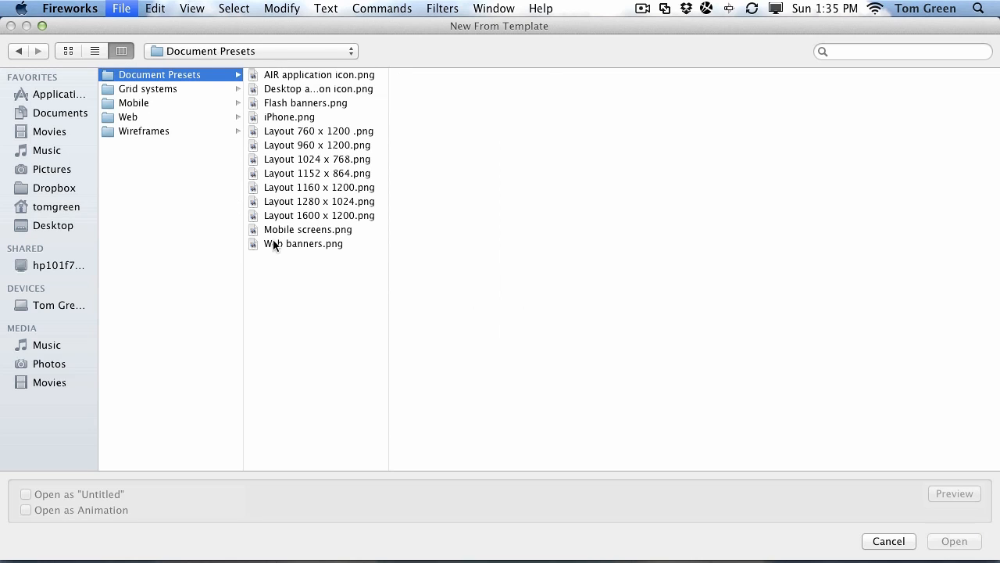
click(135, 92)
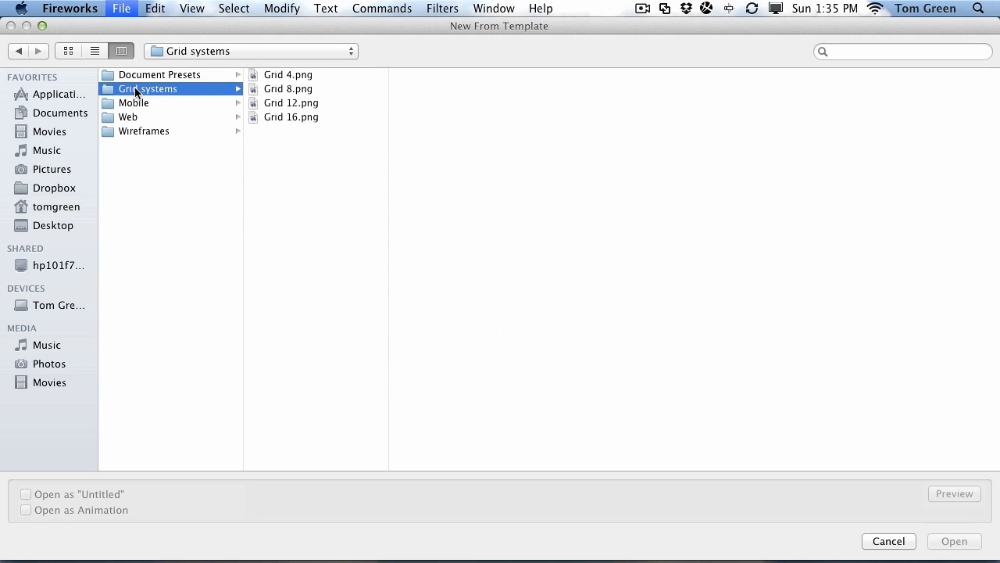
click(277, 116)
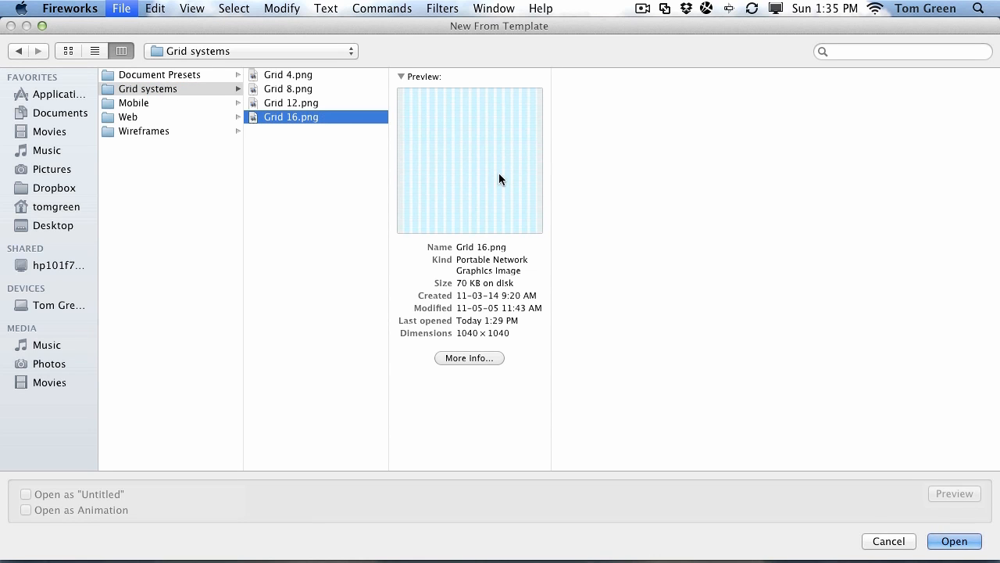
click(956, 541)
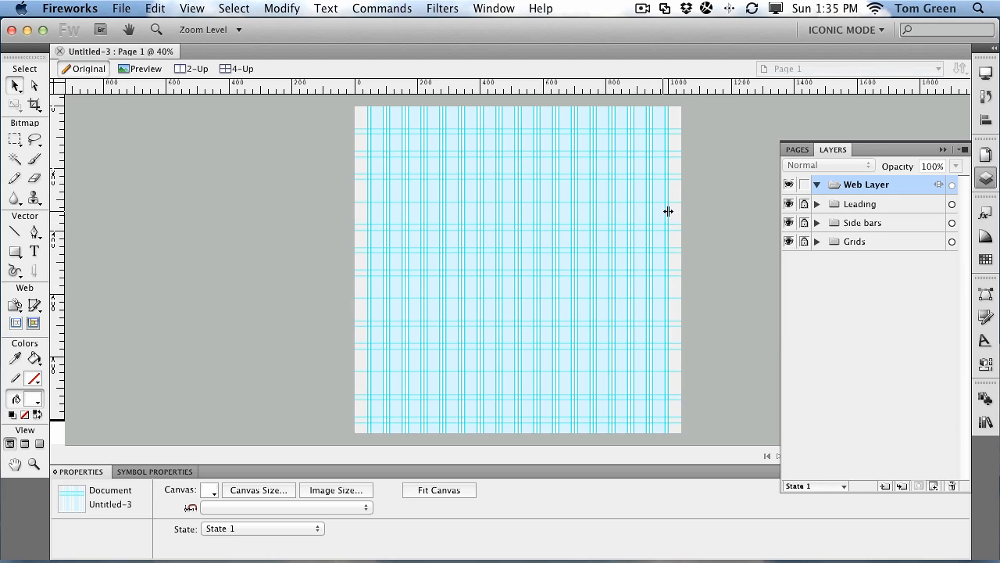
click(788, 205)
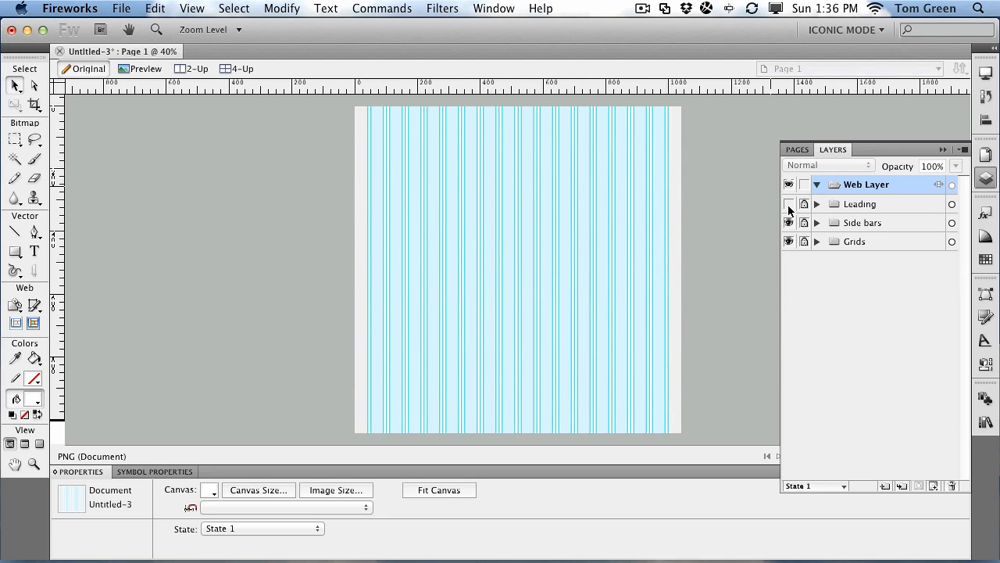
click(788, 204)
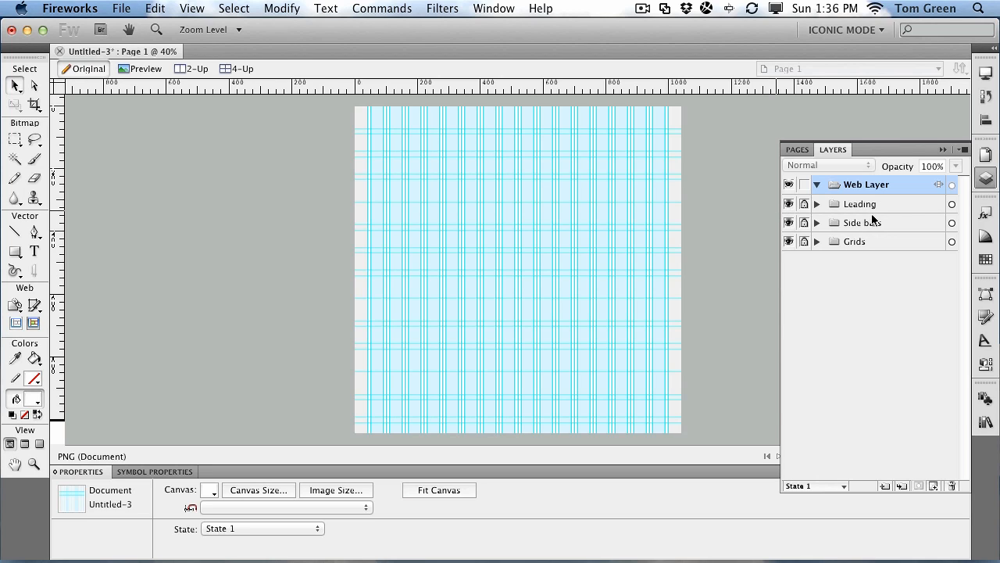
click(789, 224)
click(789, 223)
click(789, 243)
click(789, 241)
Step: Zoom into the grid's top-left, collapse the Layers panel, and set zoom to 100%
click(33, 464)
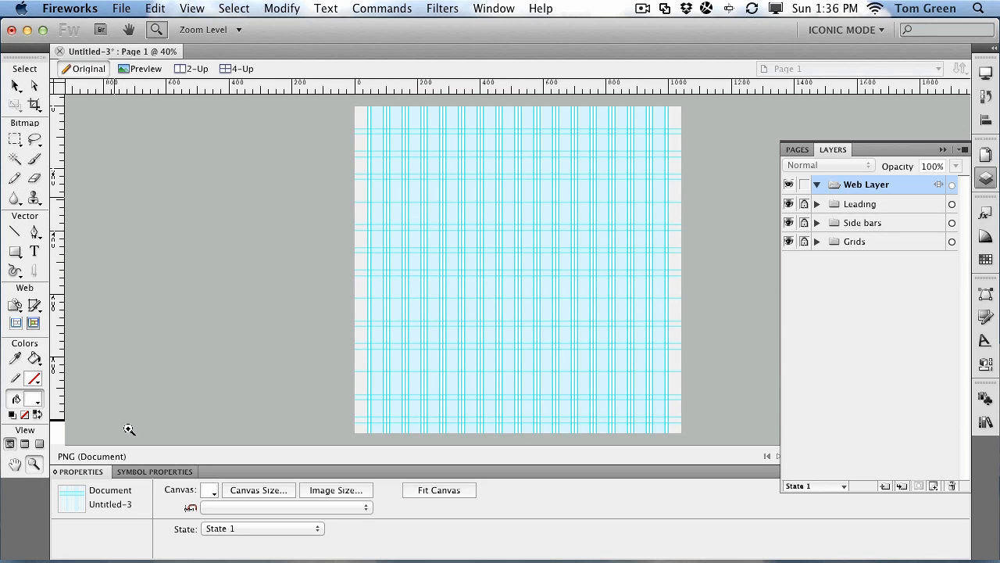
drag(337, 172, 444, 259)
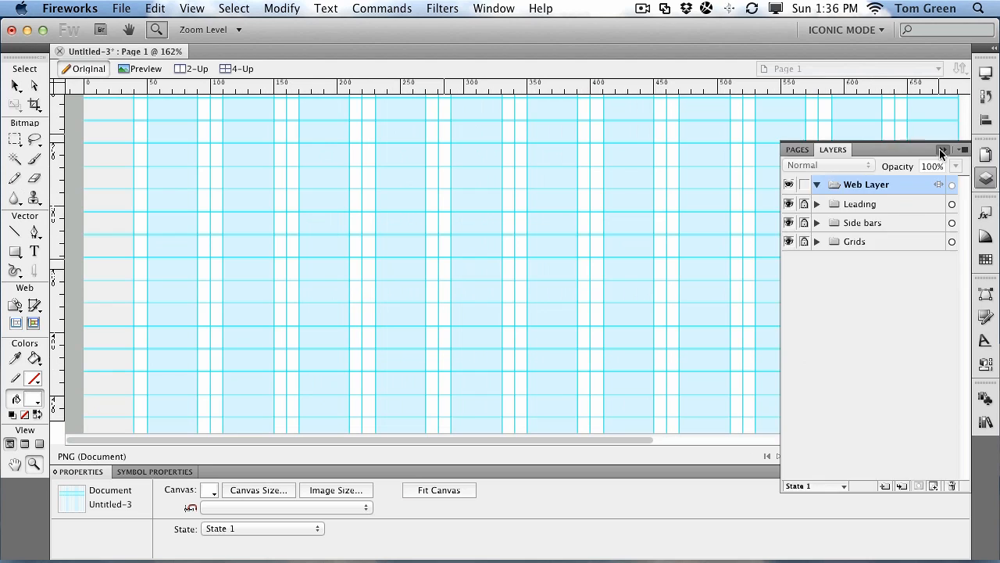
click(941, 149)
click(946, 456)
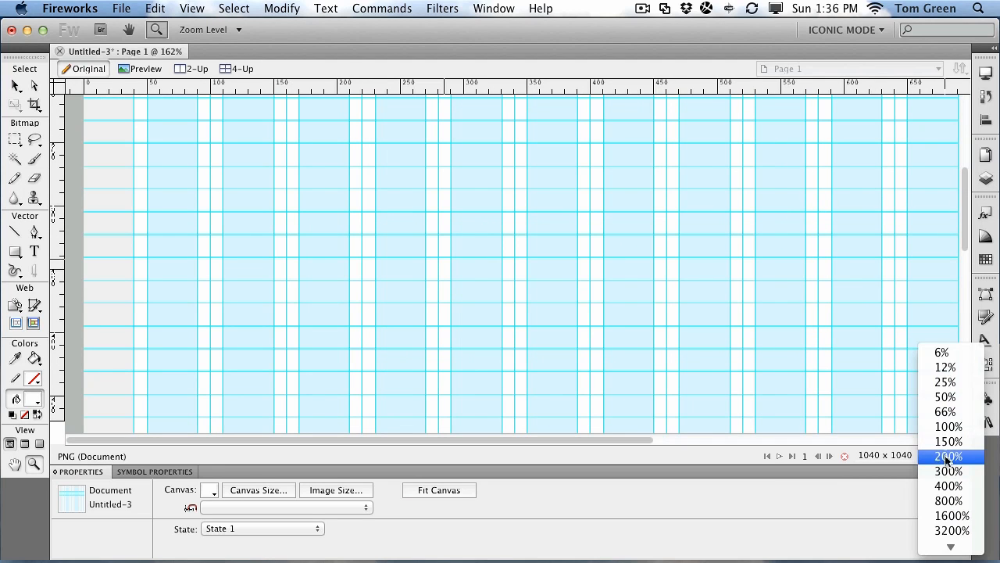
click(947, 422)
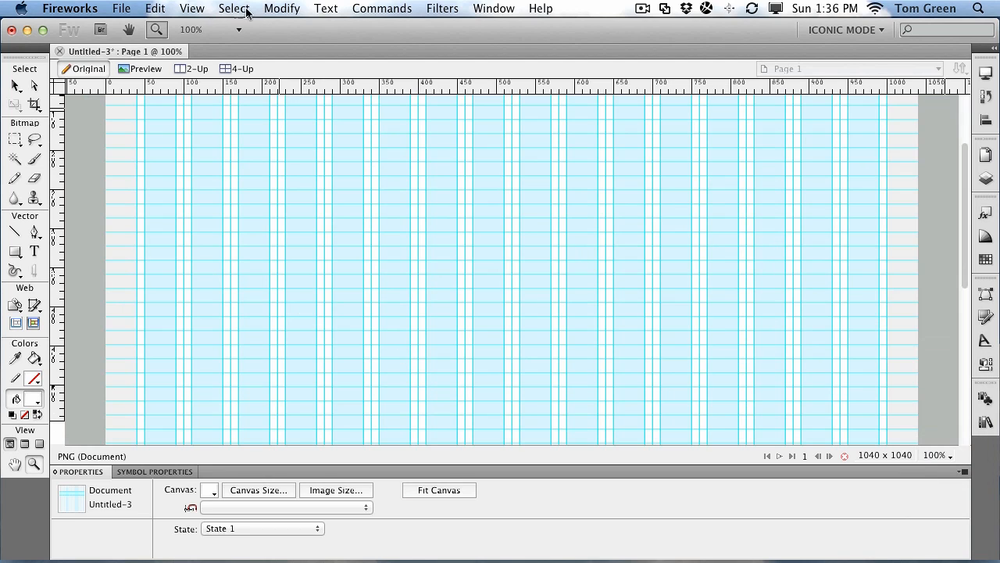
Step: Fit the whole 1040 × 1040 page in view with View > Fit All
click(197, 10)
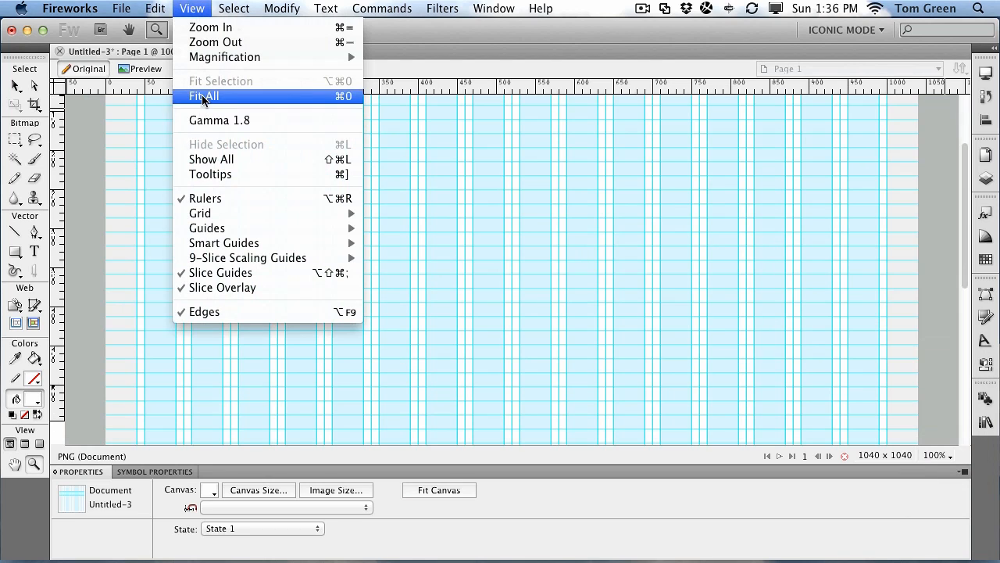
click(237, 97)
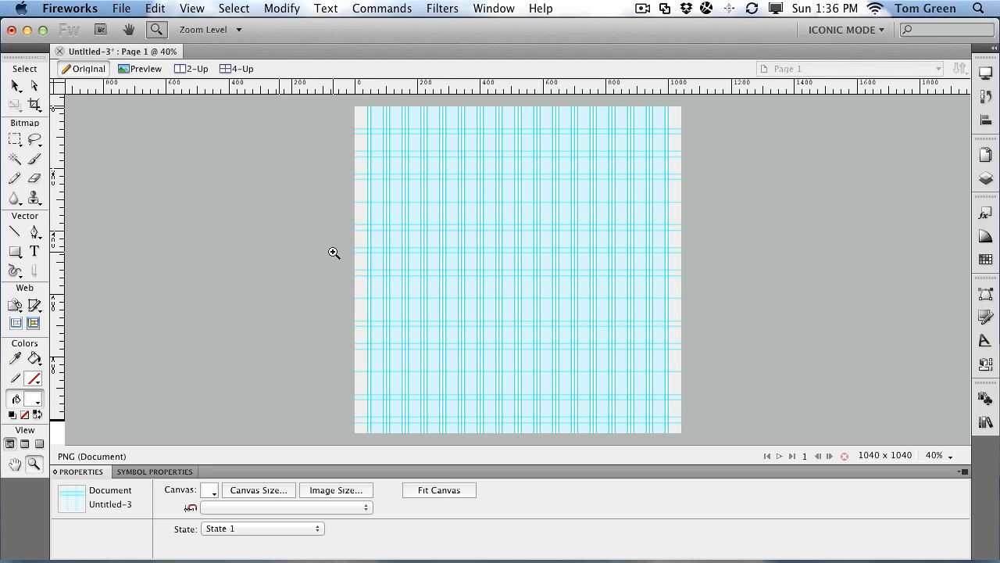
click(258, 490)
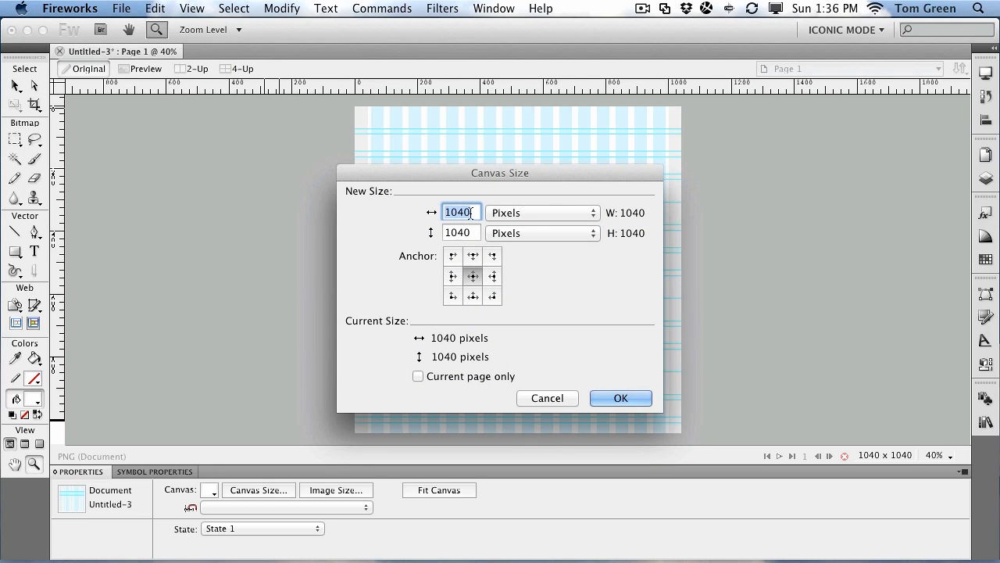
Step: Resize the canvas to 1040 × 1080 px, anchored top centre so it extends downward
double_click(461, 232)
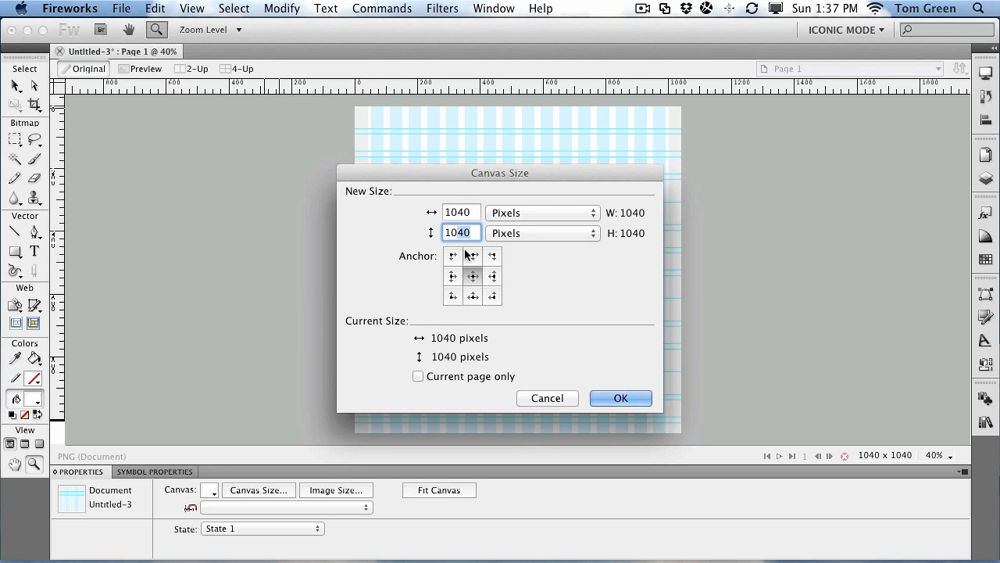
text(1080)
click(473, 258)
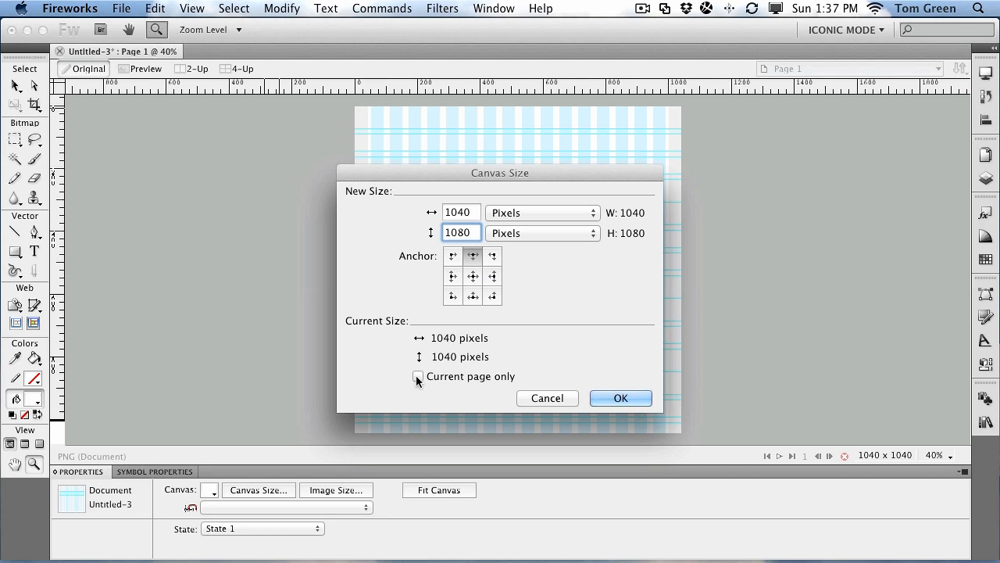
click(611, 398)
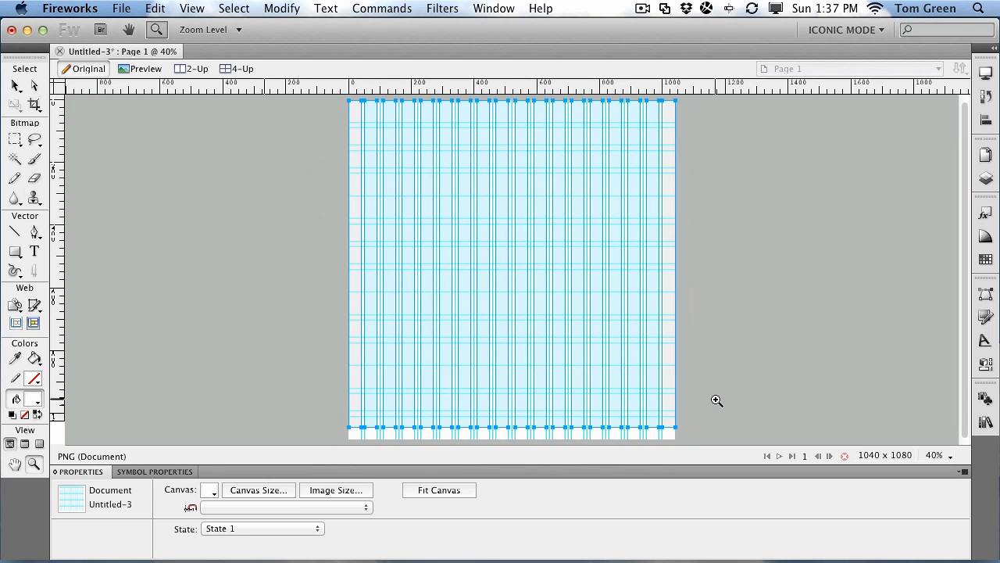
Step: Unlock and expand the Leading layer, select its 1040 × 1040 rectangle, and show the Fireworks menu
click(16, 85)
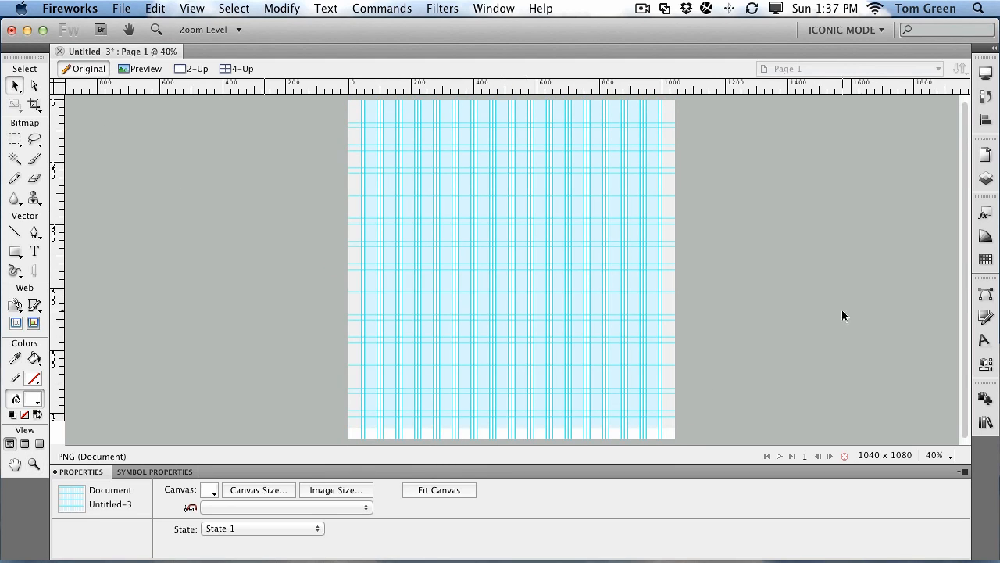
click(985, 178)
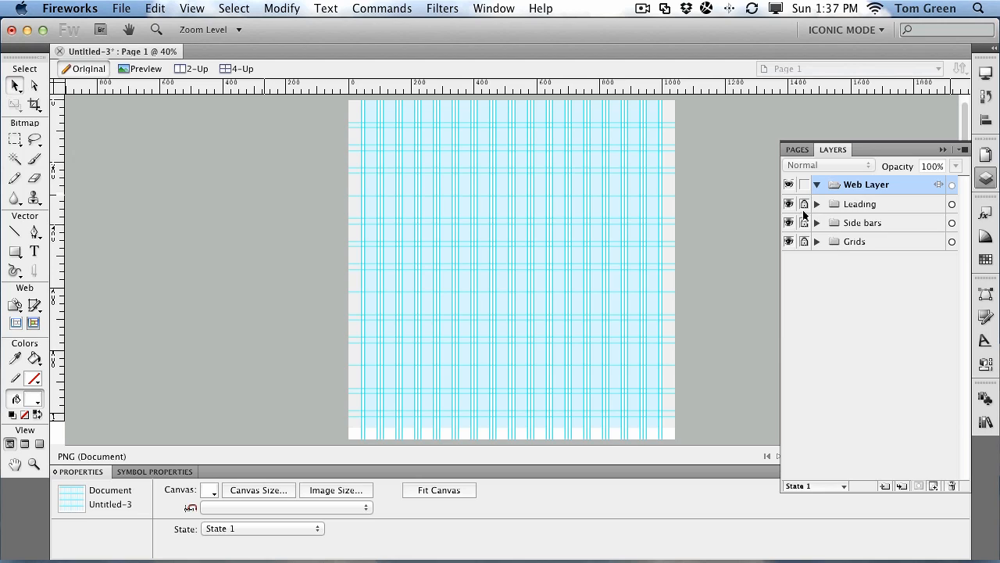
click(809, 203)
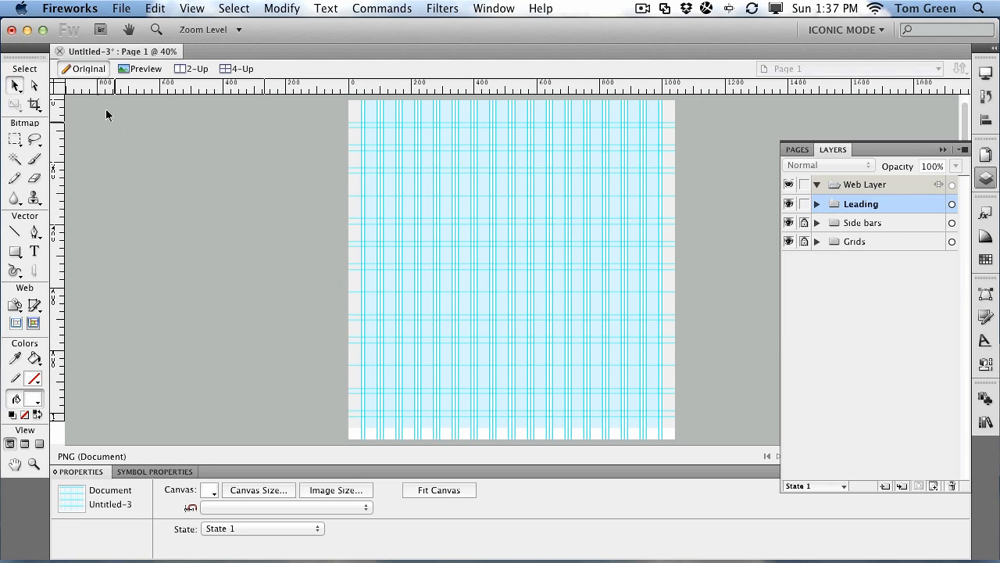
click(817, 203)
click(866, 230)
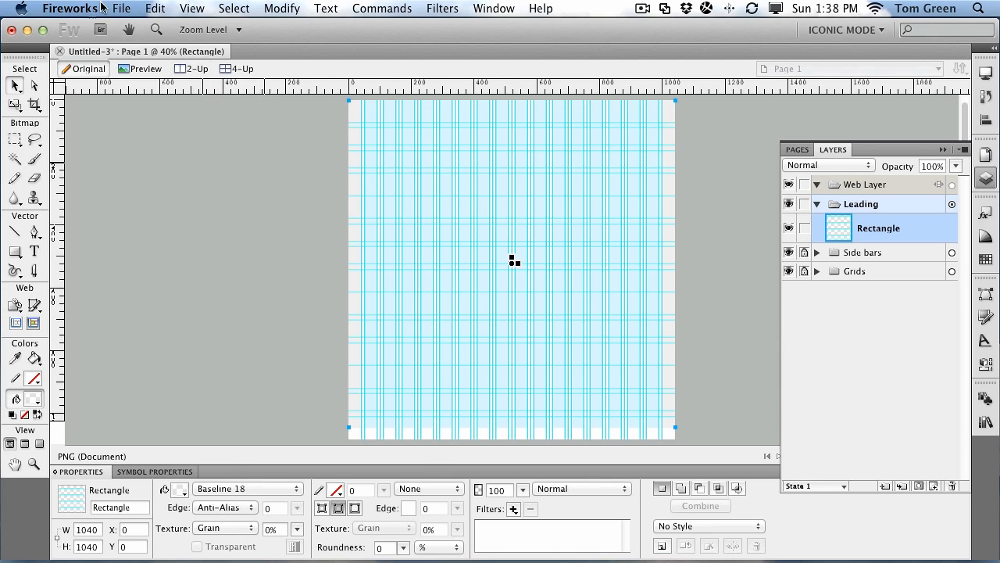
click(81, 10)
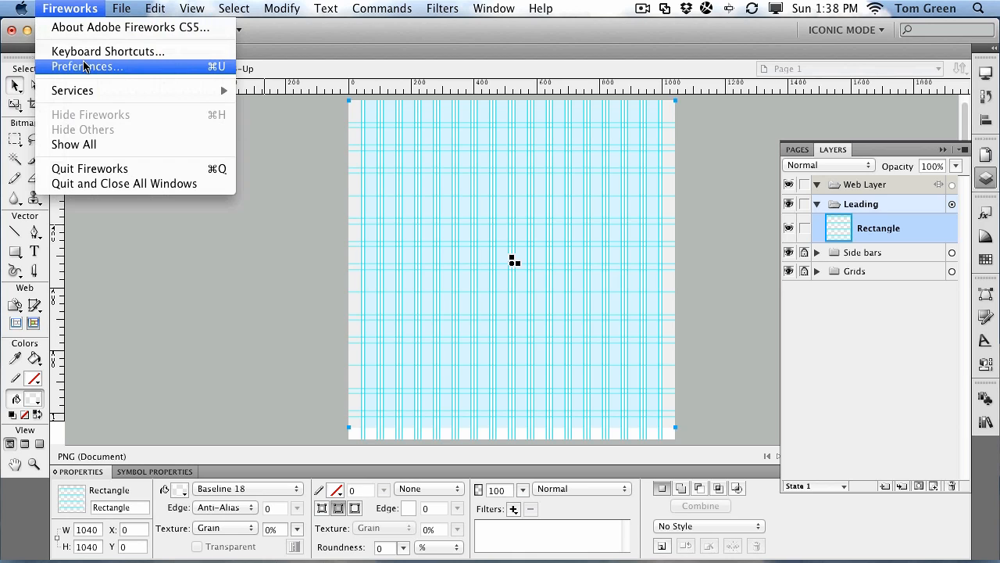
mouse_move(162, 6)
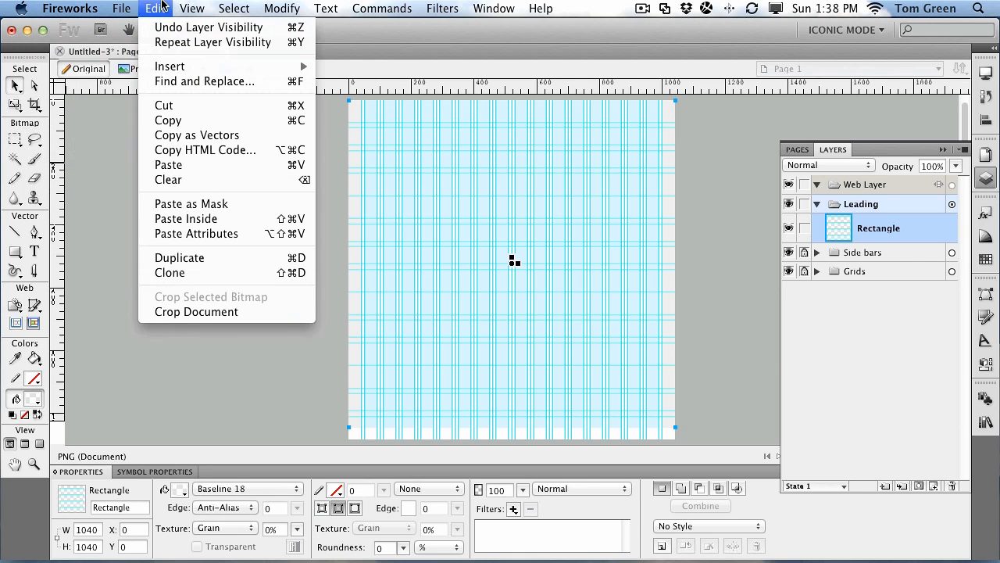
mouse_move(69, 9)
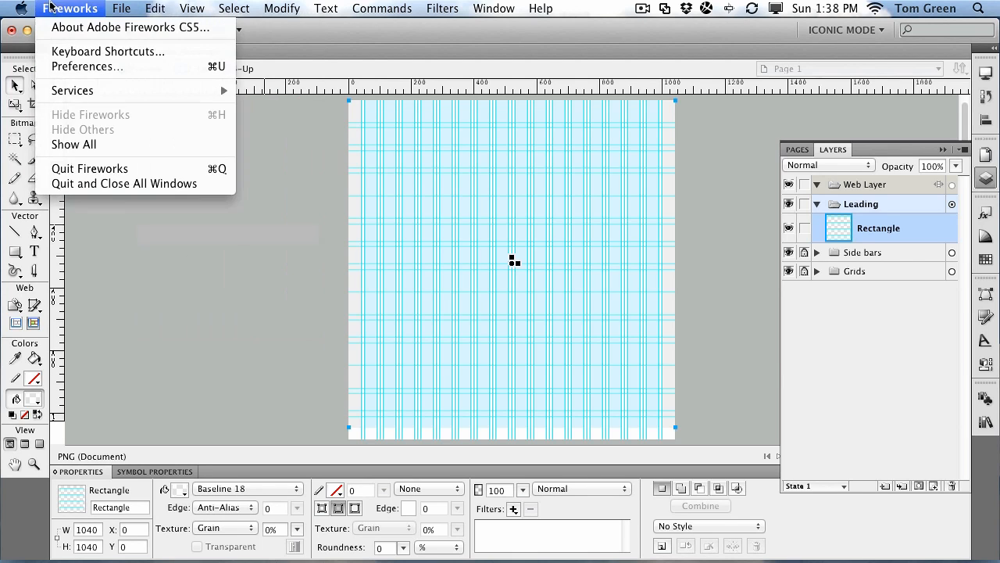
click(69, 67)
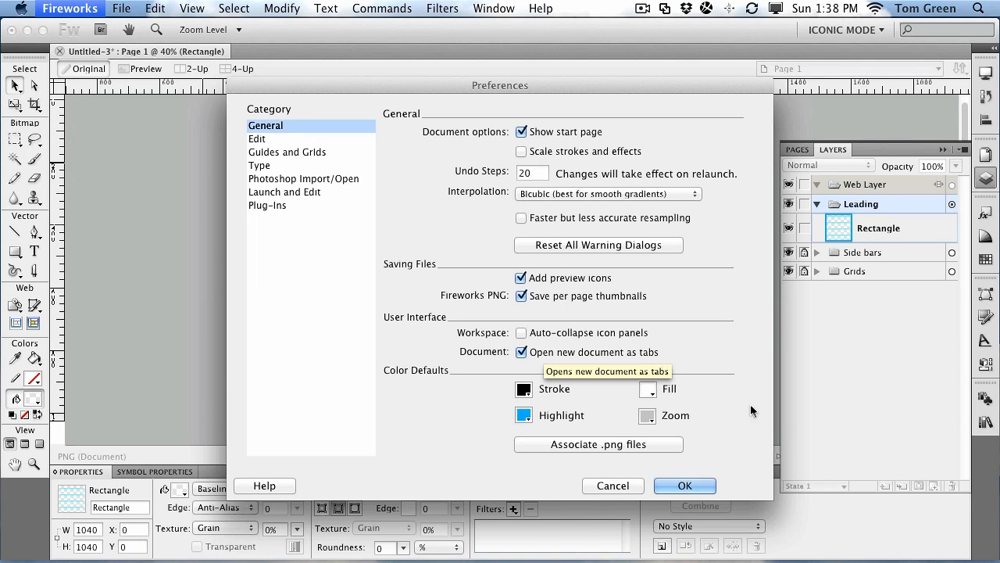
click(709, 485)
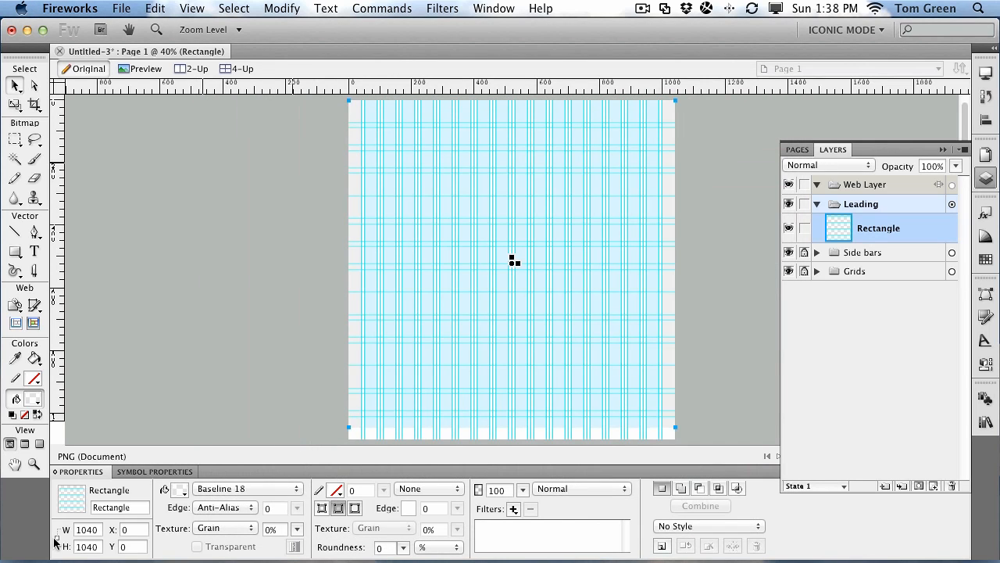
Step: Set the Leading rectangle's height to 1080 px
click(95, 546)
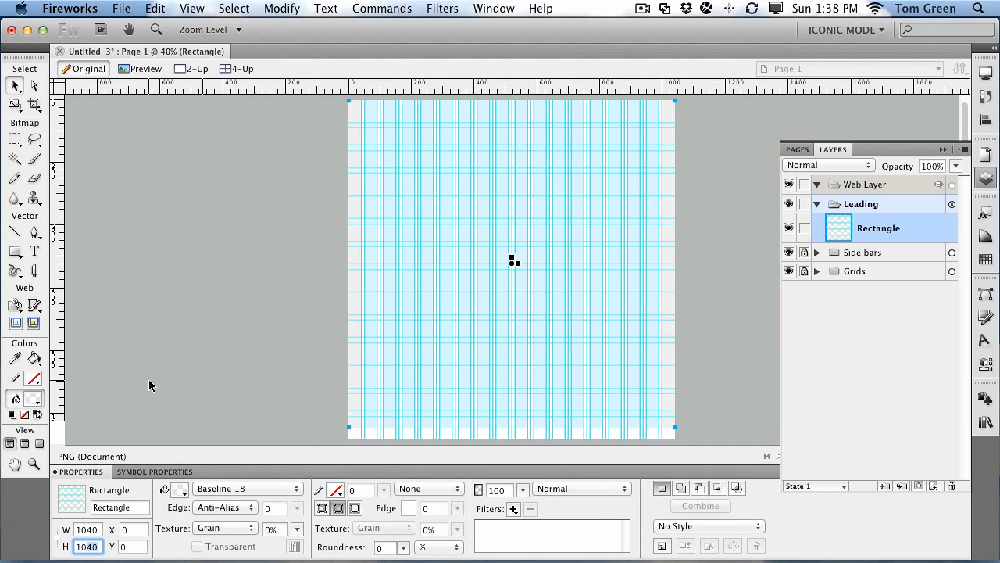
key(BackSpace)
key(BackSpace)
text(80)
key(Return)
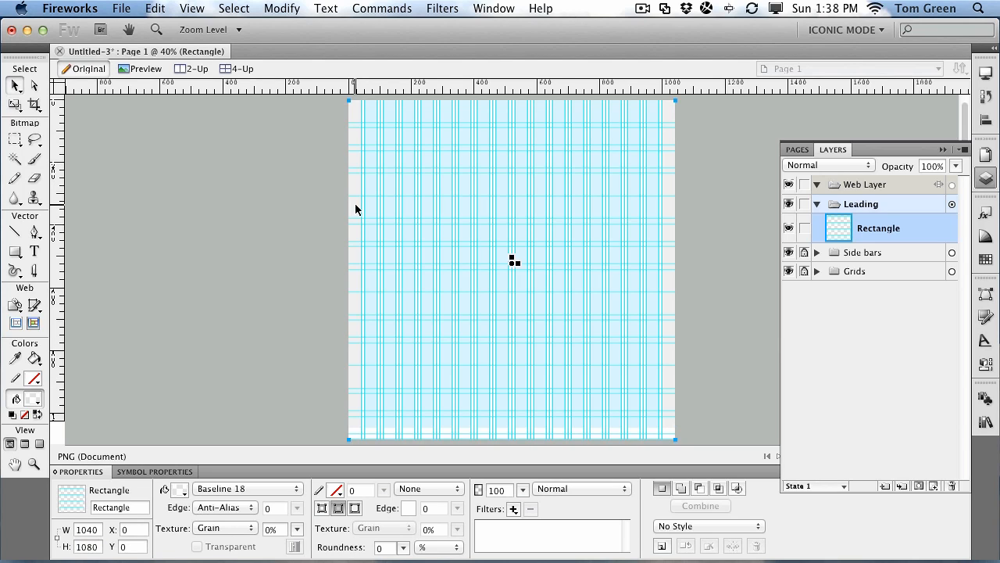
Step: Expand Side bars and set the first side-bar path's height to 1080 px
click(816, 252)
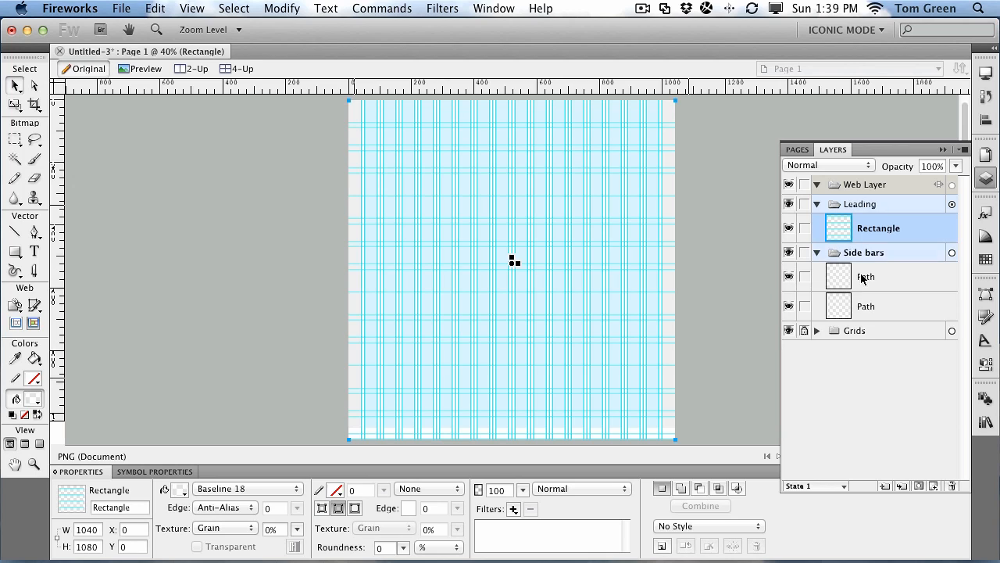
click(864, 278)
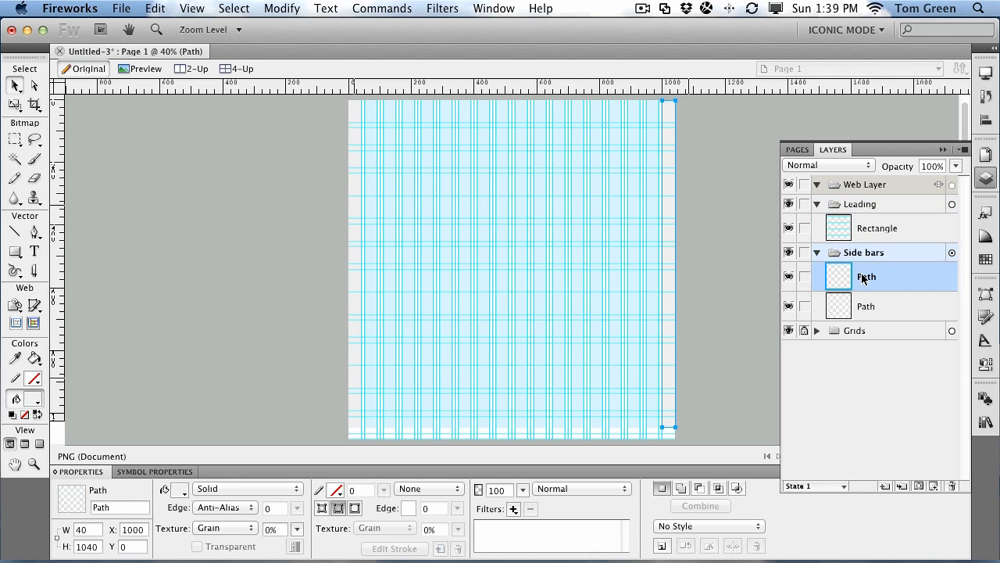
click(859, 306)
click(860, 280)
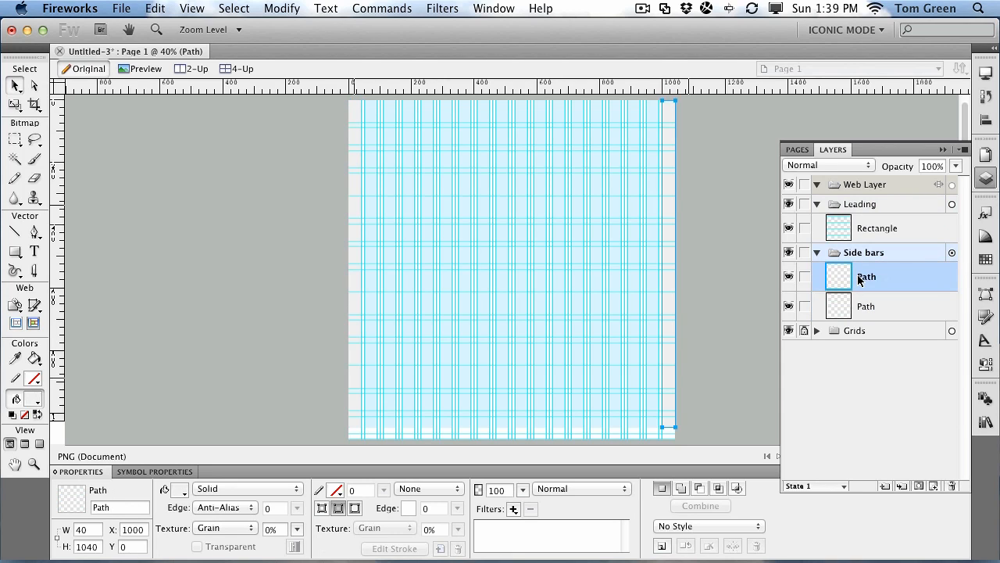
click(104, 547)
text(10)
key(Return)
click(350, 367)
Step: Set the second side-bar path's height to 1080 px and lock the Leading layer
click(865, 277)
click(848, 310)
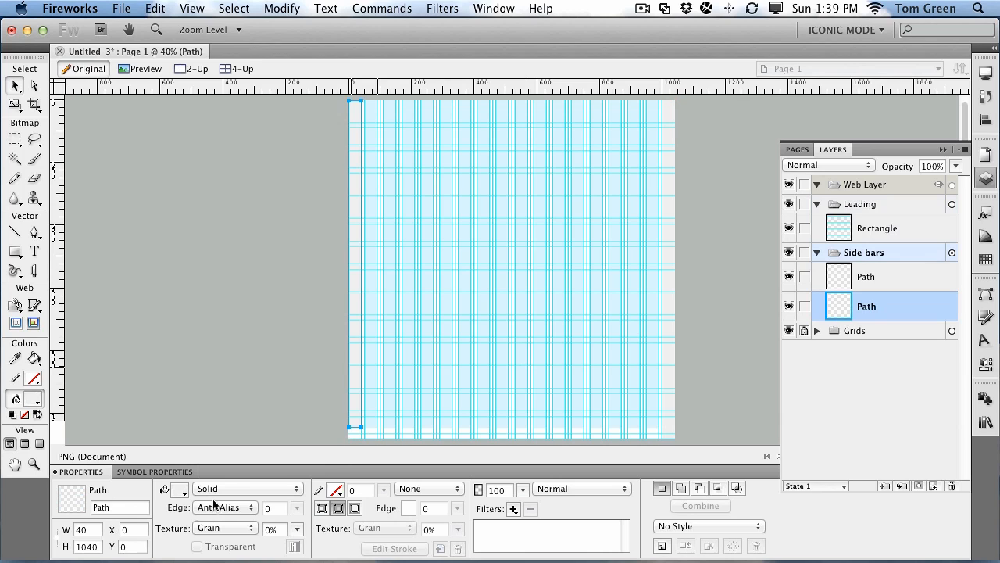
click(92, 550)
text(1080)
key(Return)
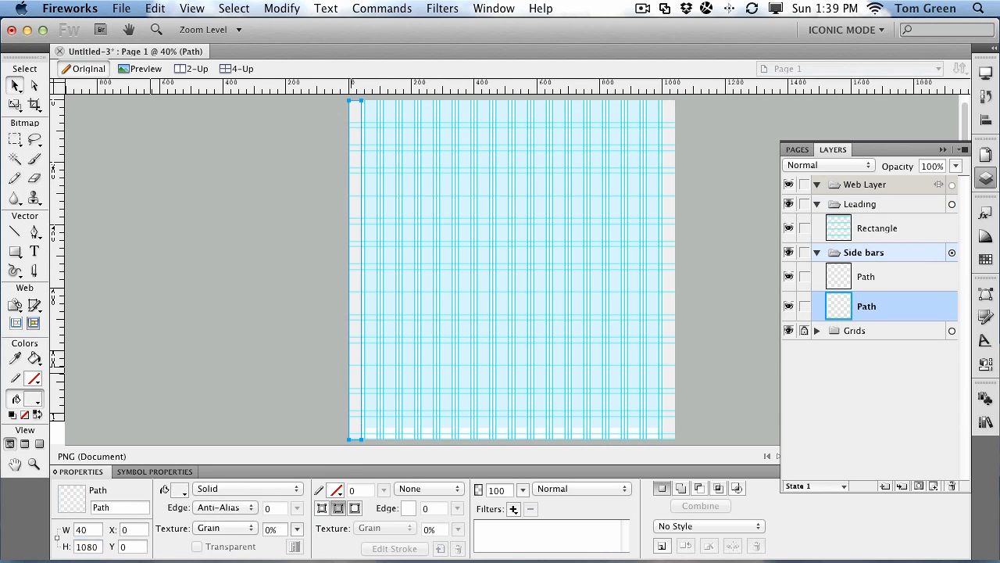
click(163, 205)
click(804, 204)
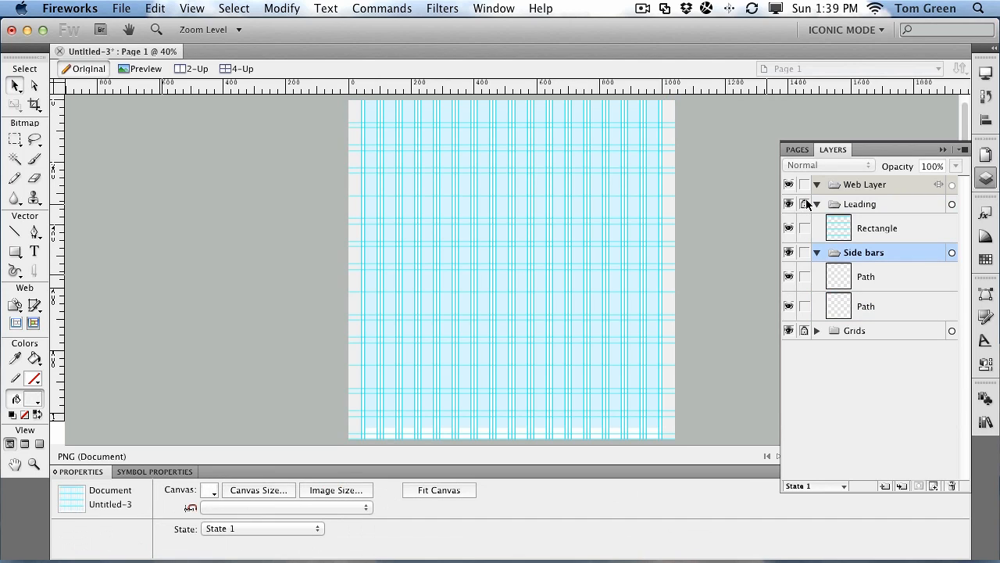
Step: Lock Side bars and stretch the Grids composite path to the full canvas height
click(804, 252)
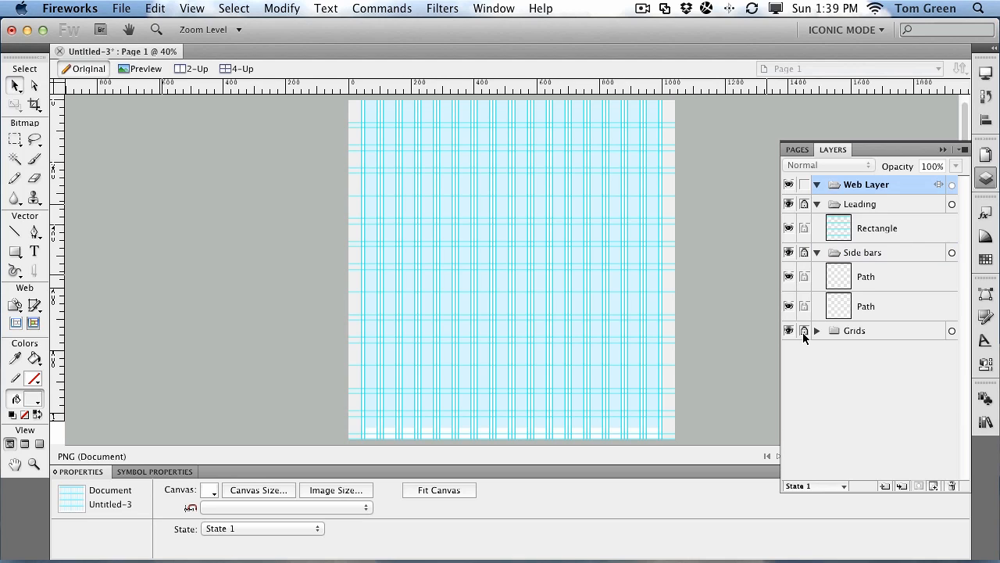
click(817, 331)
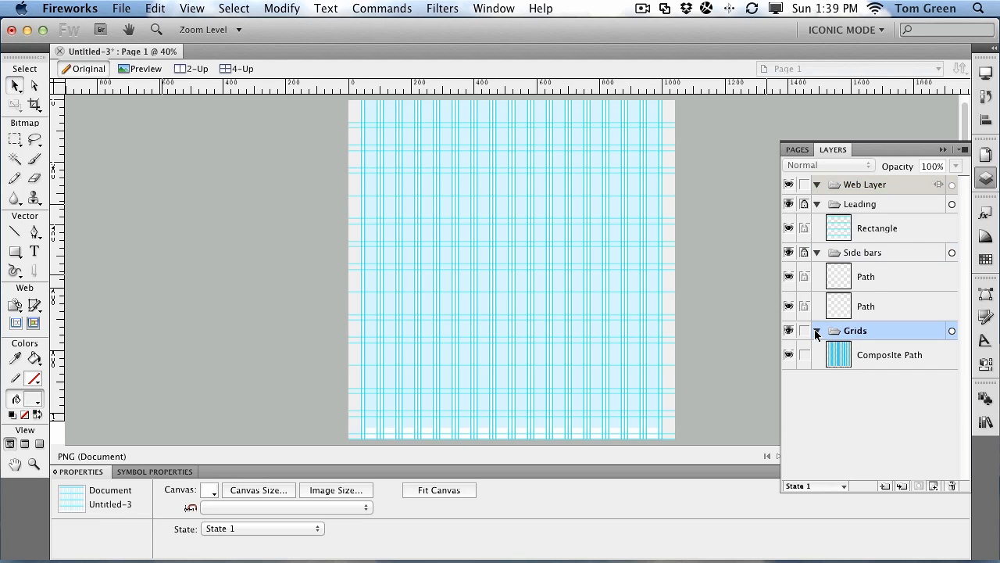
click(588, 334)
click(575, 403)
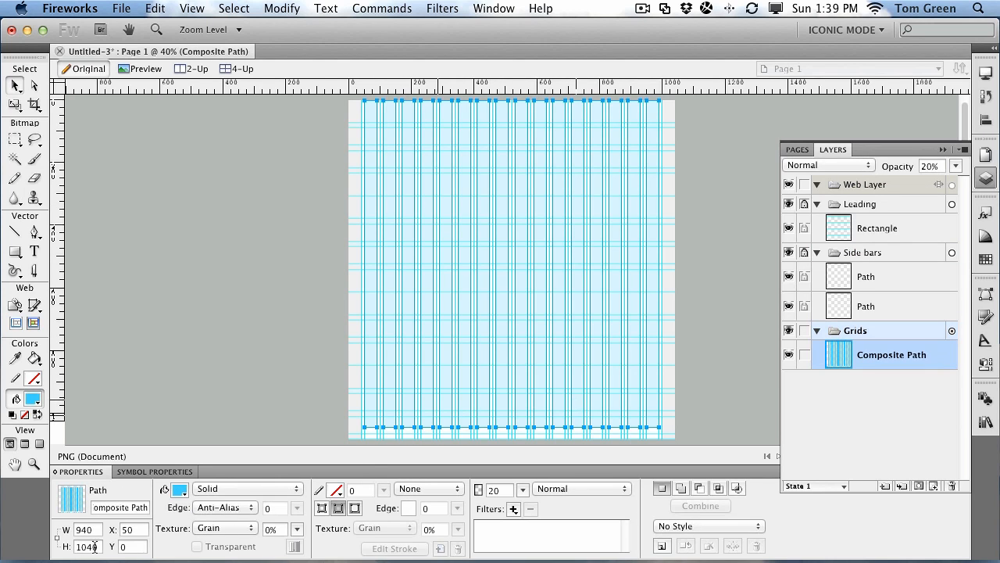
click(95, 546)
key(BackSpace)
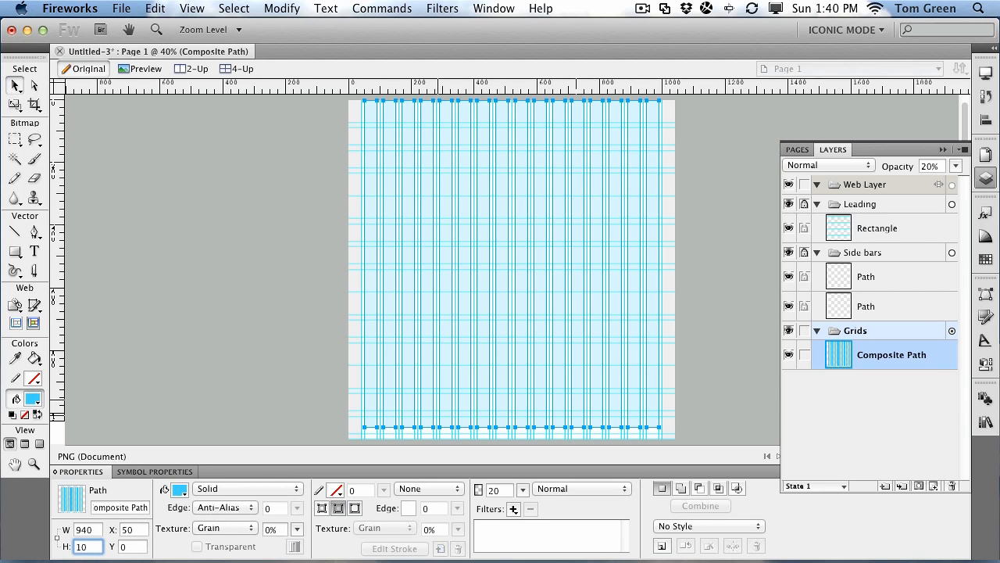
click(186, 313)
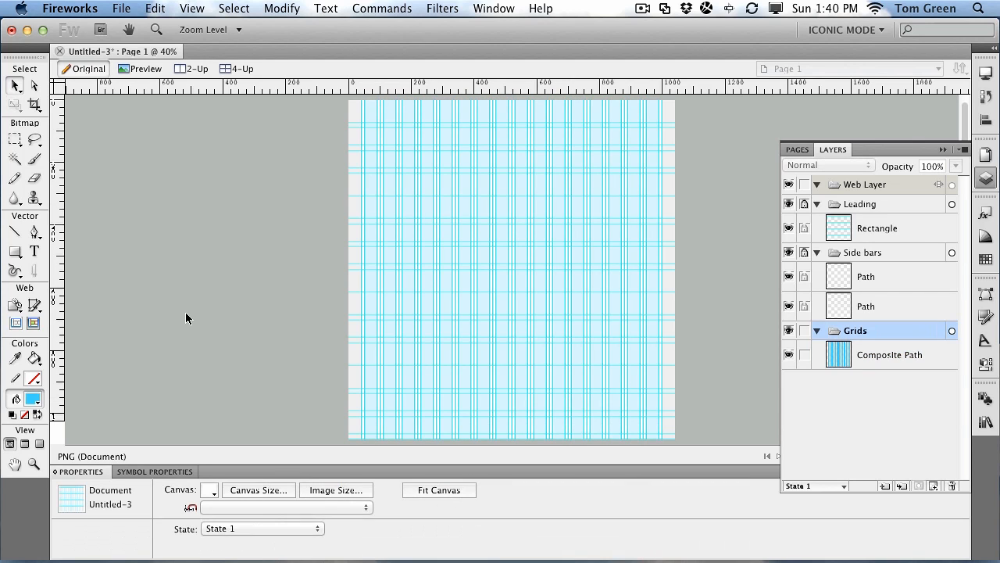
Step: Lock Grids, collapse the Grids, Leading and Side bars folders, and show the Fireworks menu
click(806, 331)
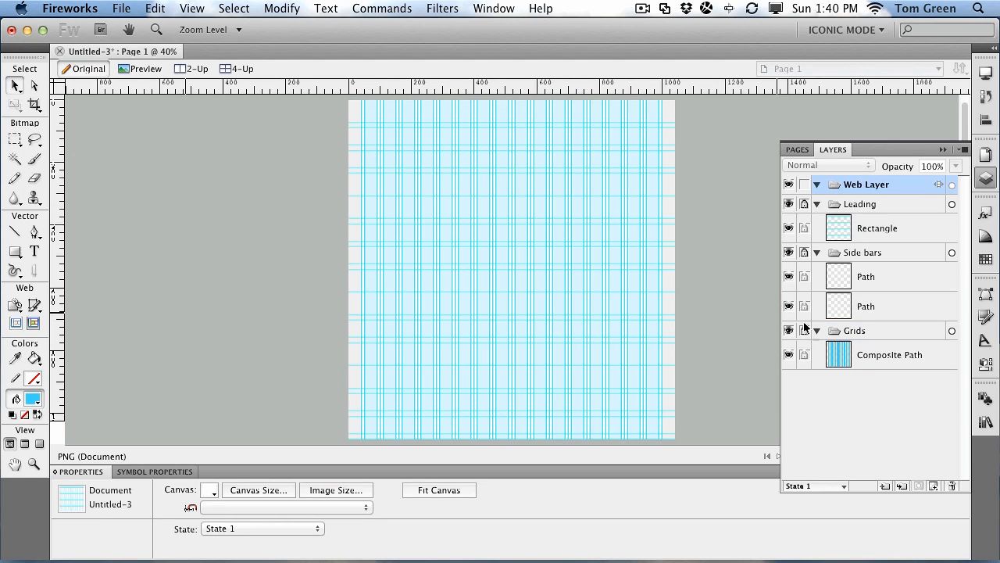
click(817, 332)
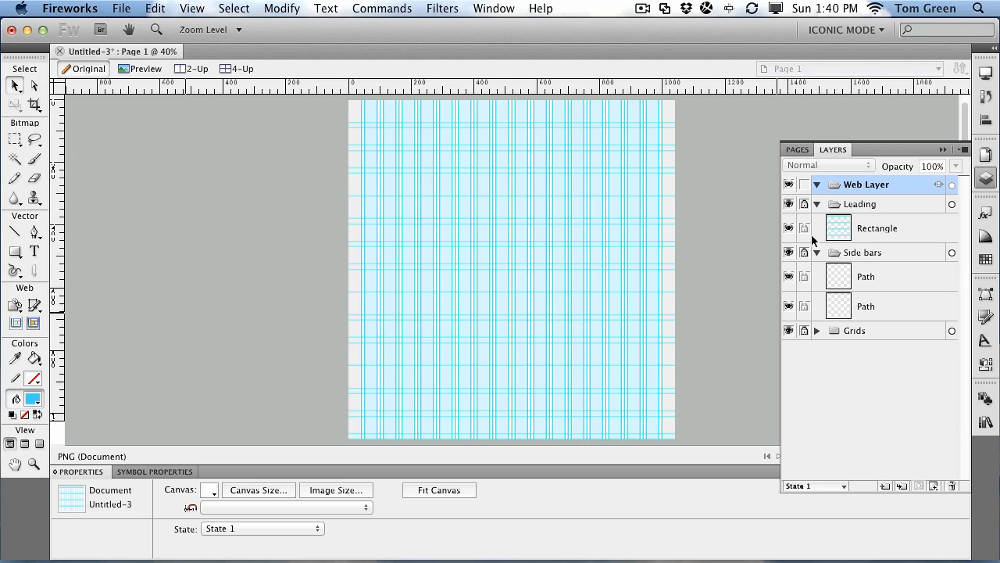
click(817, 203)
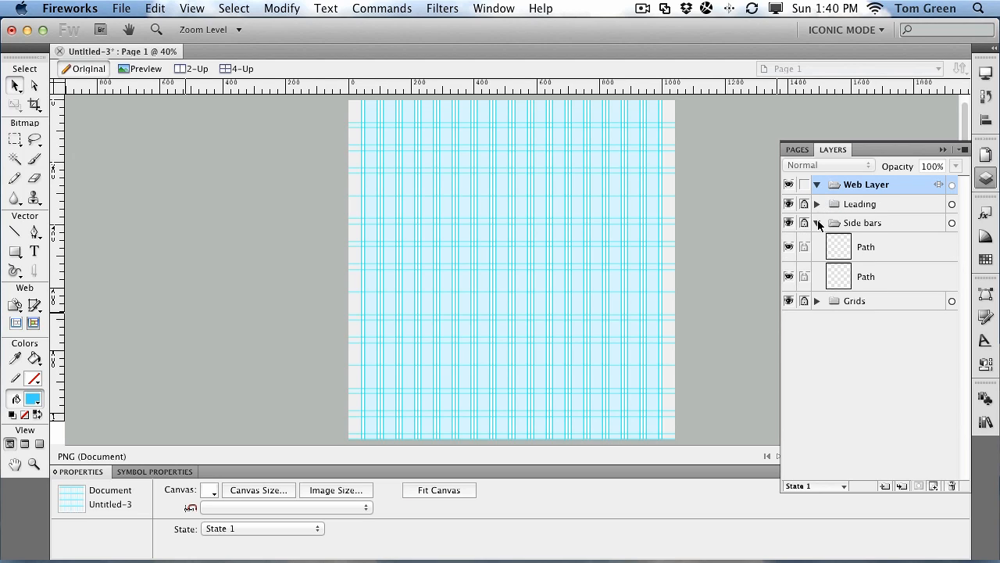
click(817, 222)
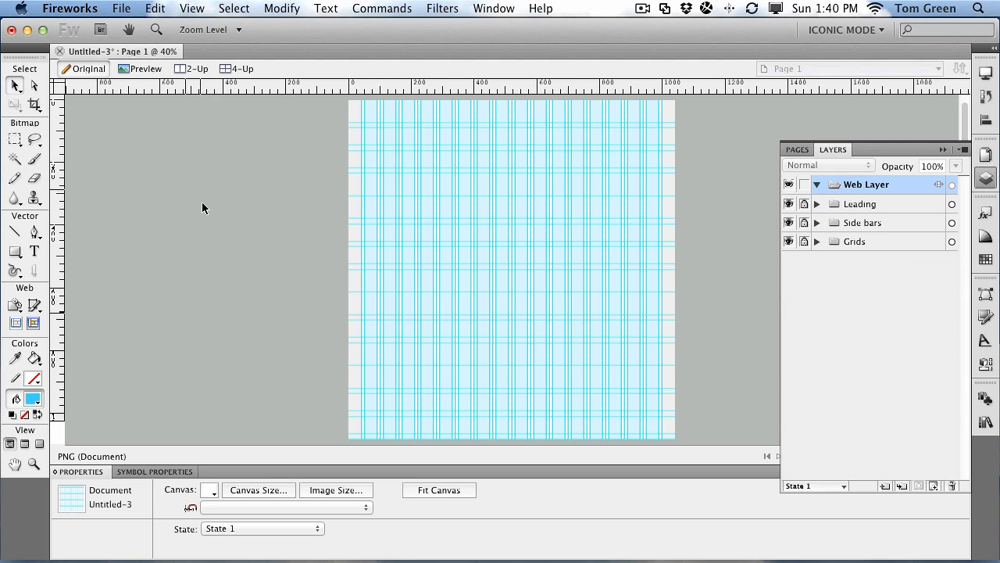
click(86, 8)
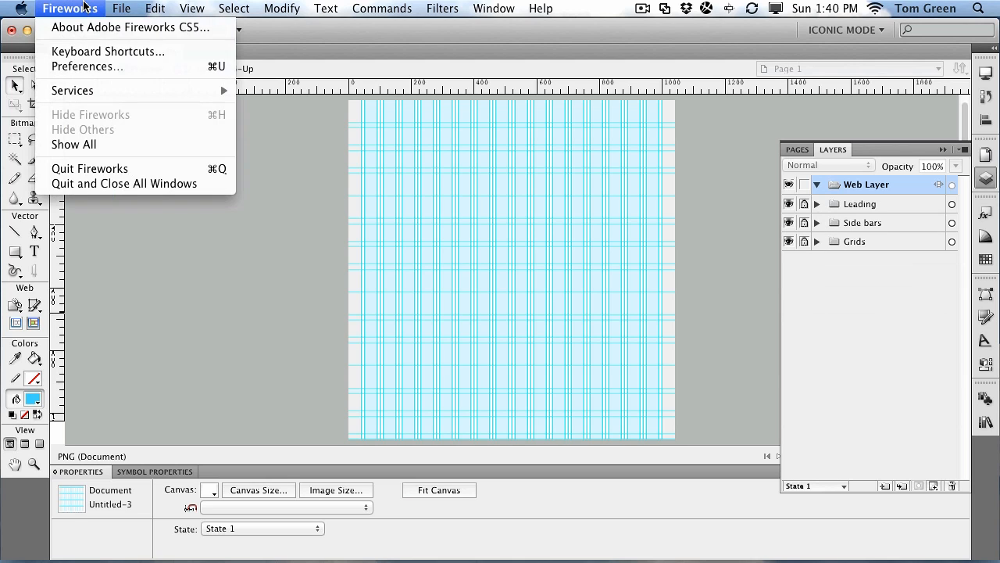
click(83, 66)
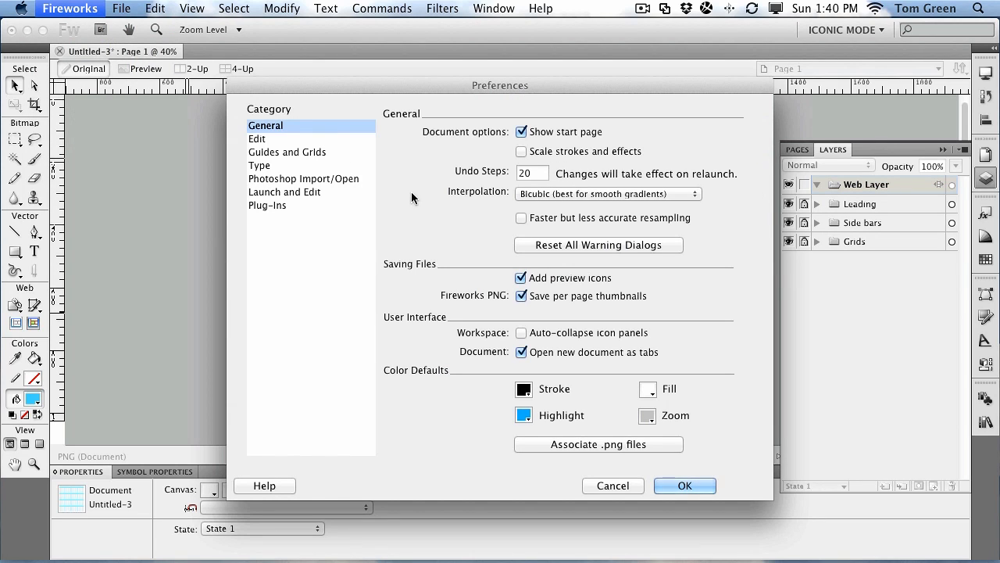
click(675, 486)
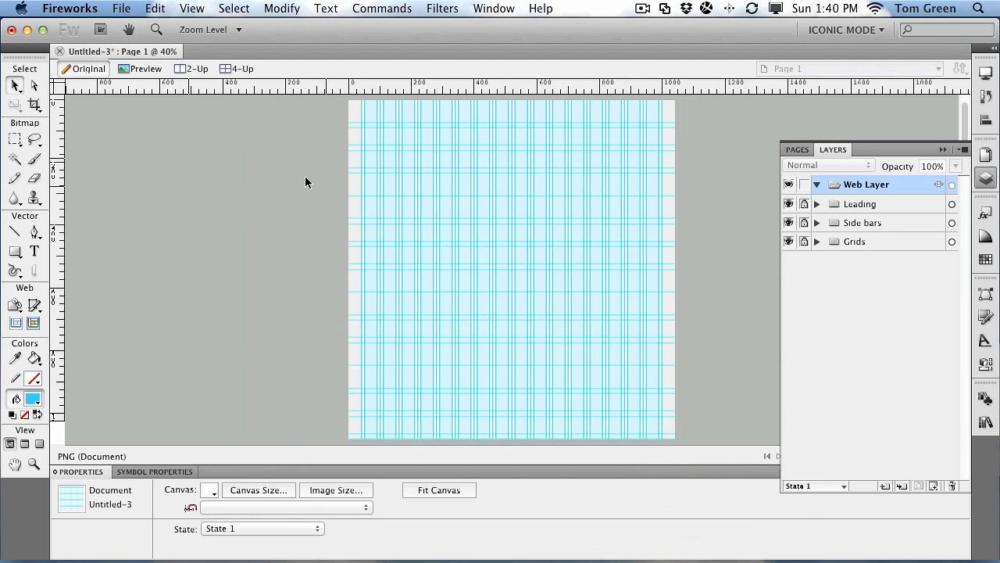